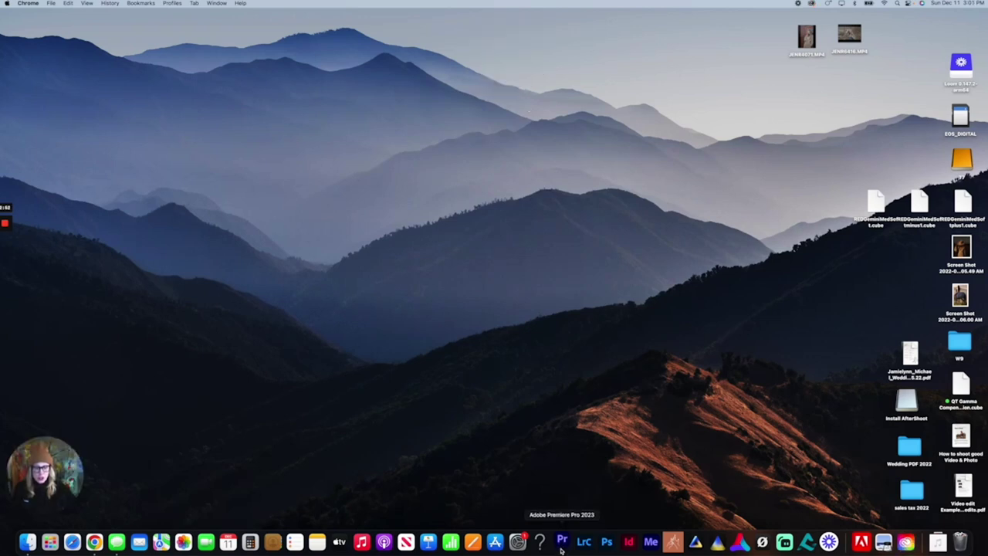
Step: Launch Premiere Pro from the Dock and start a new project
left_click(561, 541)
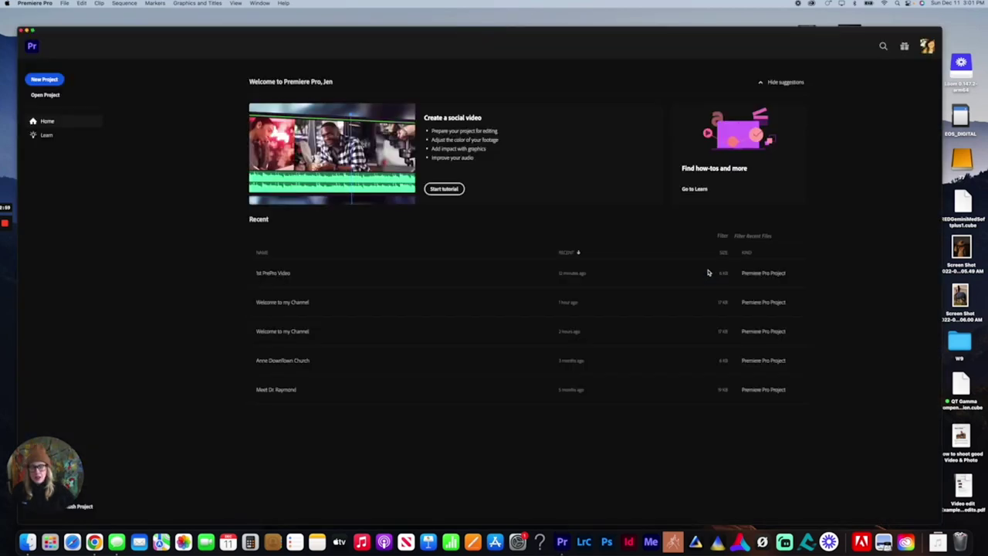
left_click(44, 79)
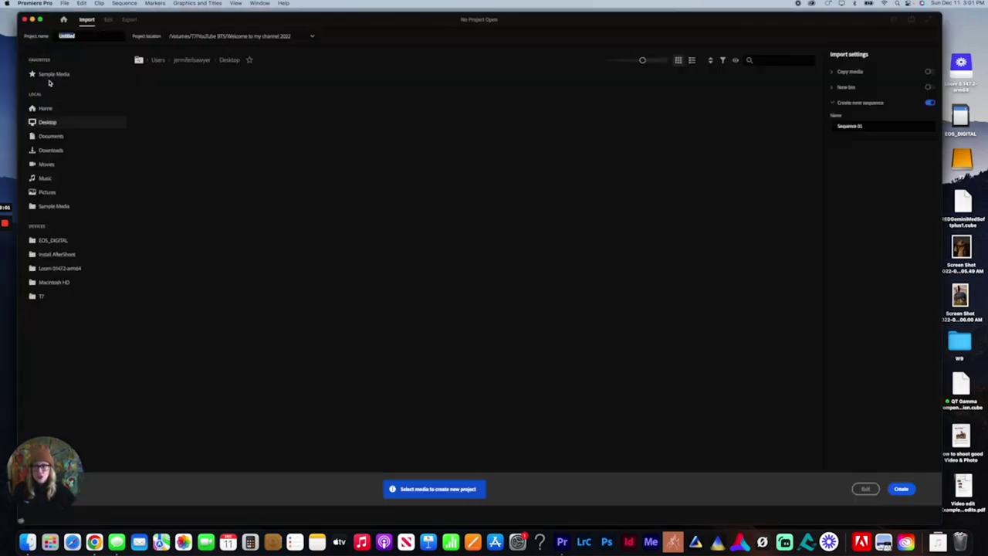
Step: Name the new project 'Test 1' and create it
left_click(75, 36)
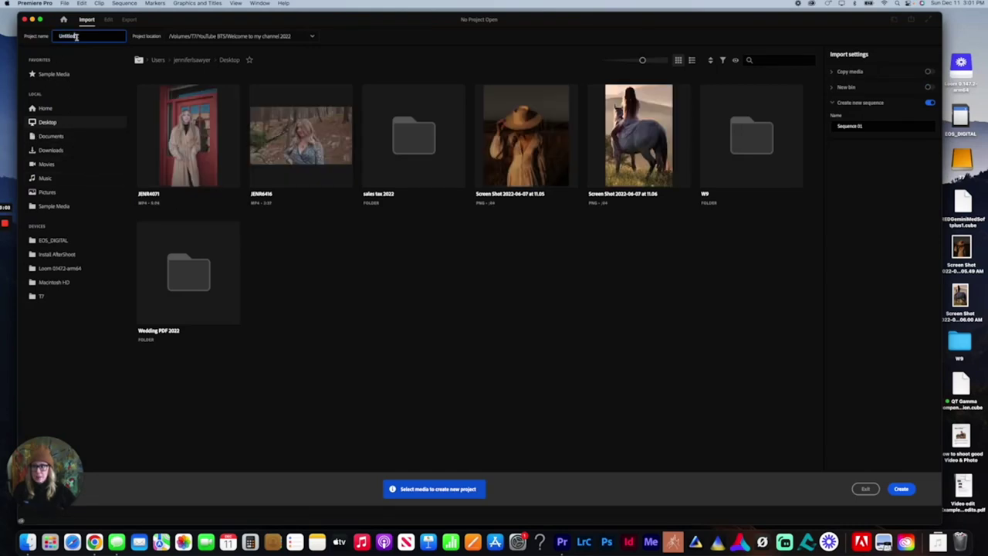
type("Test 1")
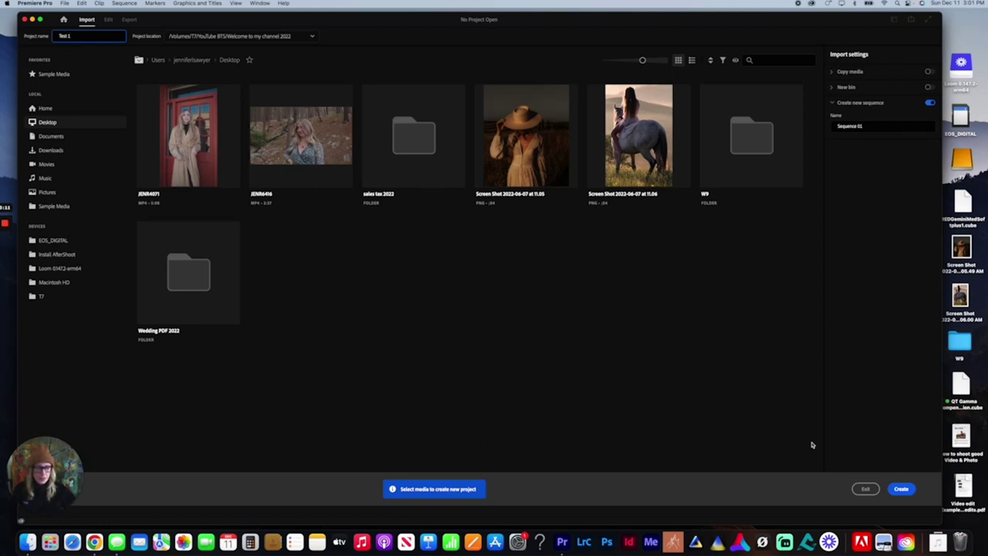
left_click(901, 488)
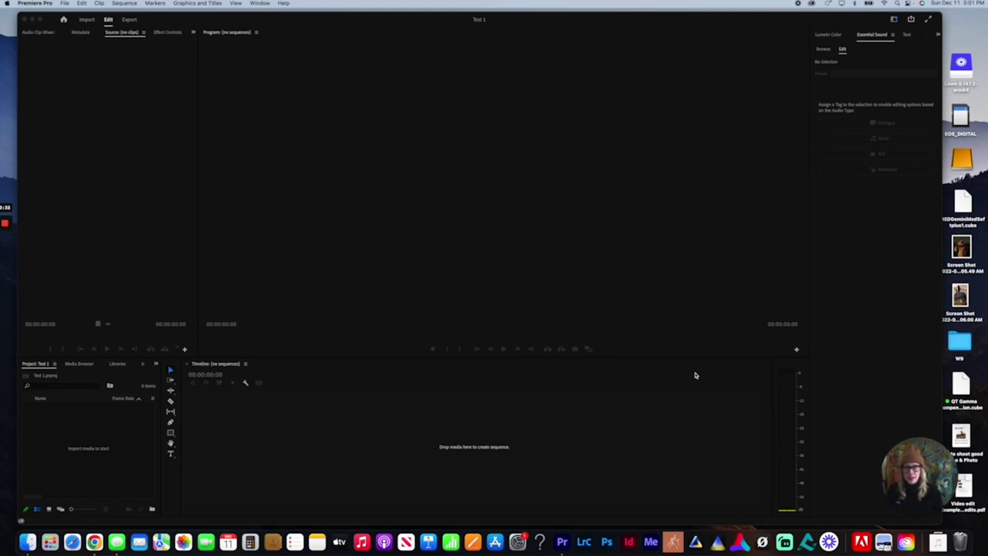
left_click(65, 3)
Step: Open the New Sequence dialog from the File > New menu
key("Escape")
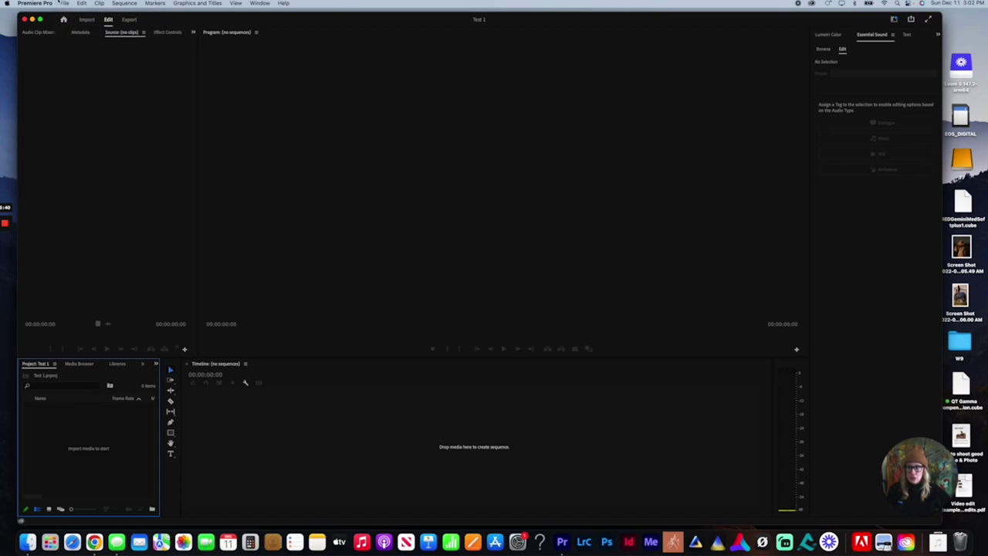
left_click(63, 3)
mouse_move(66, 15)
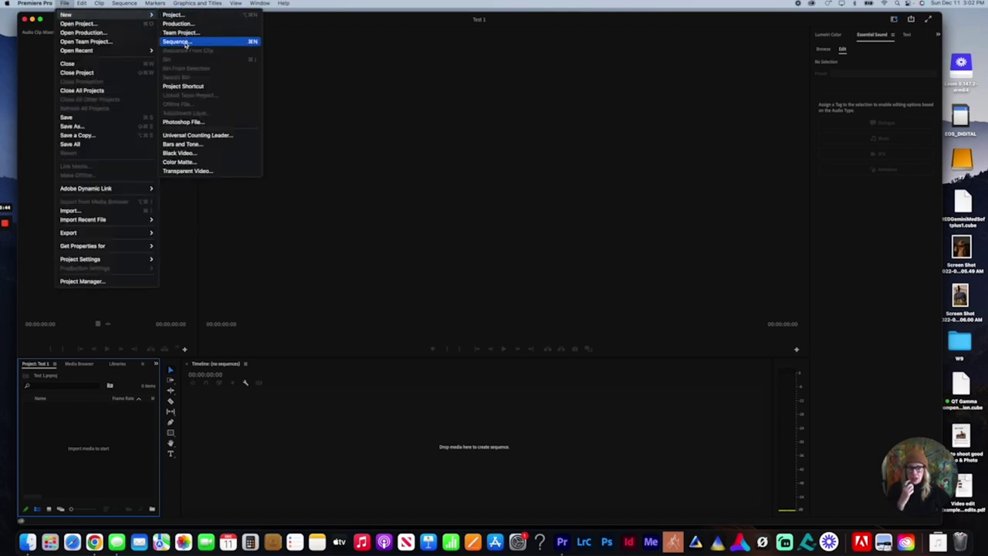
left_click(185, 42)
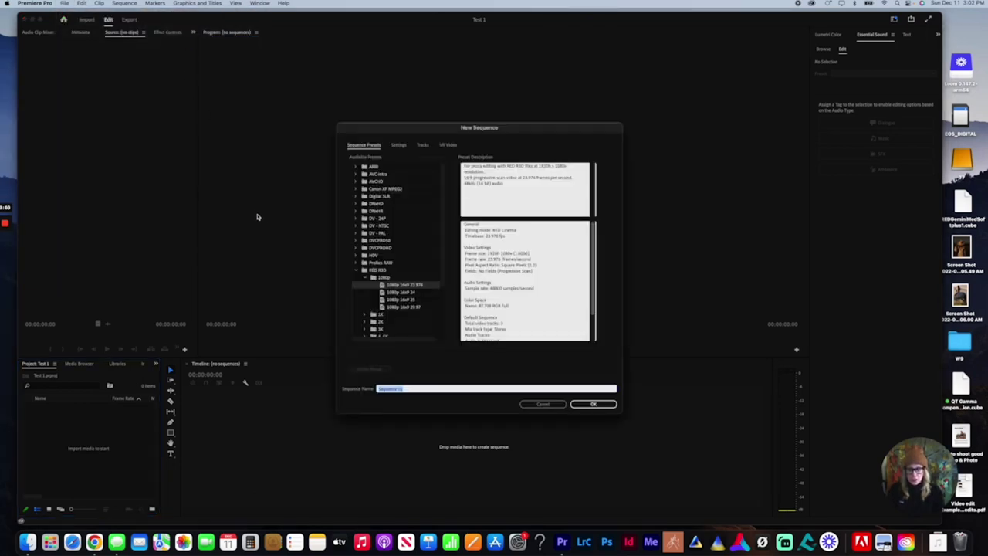
type("Test 1")
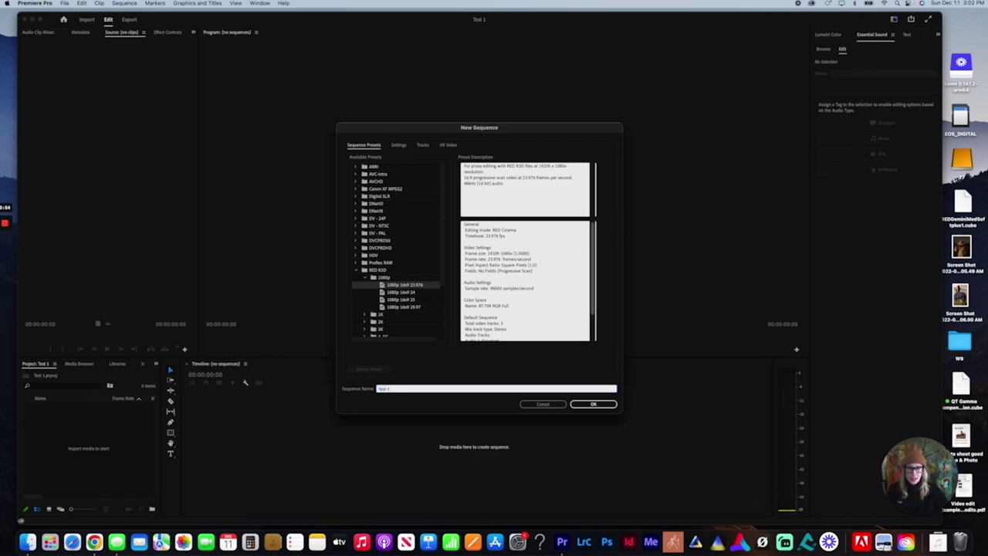
Step: Set the sequence to Custom editing mode with a 23.976 fps timebase
left_click(399, 145)
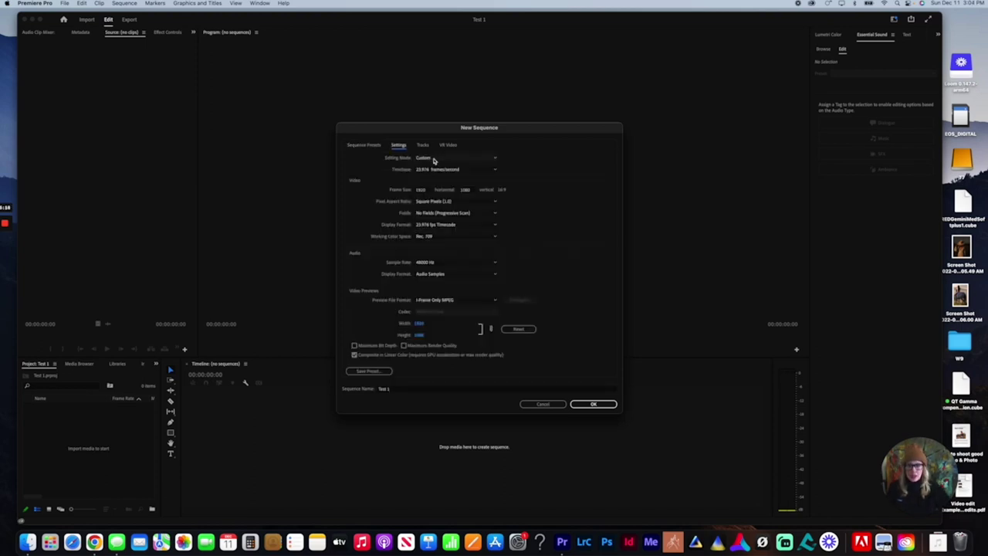
left_click(478, 158)
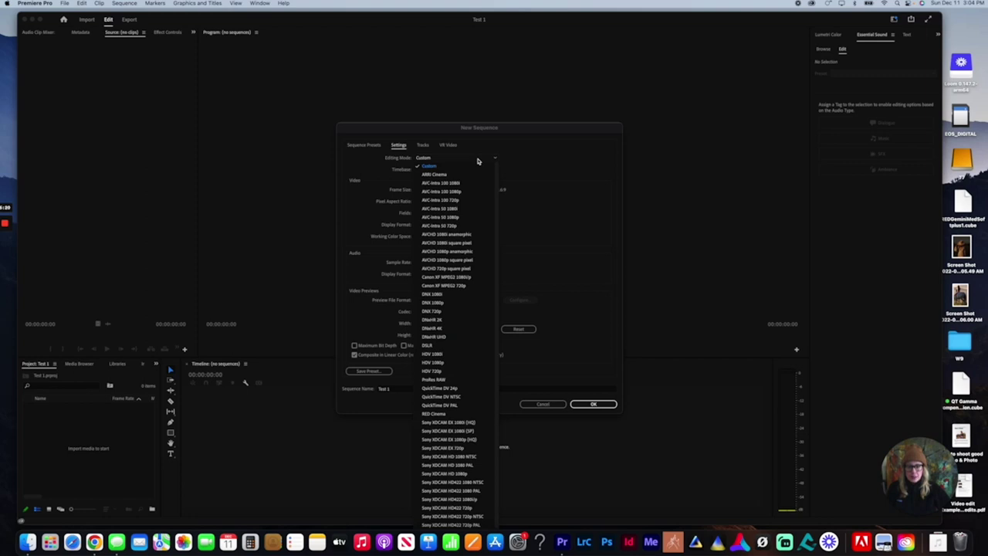
left_click(478, 160)
left_click(491, 169)
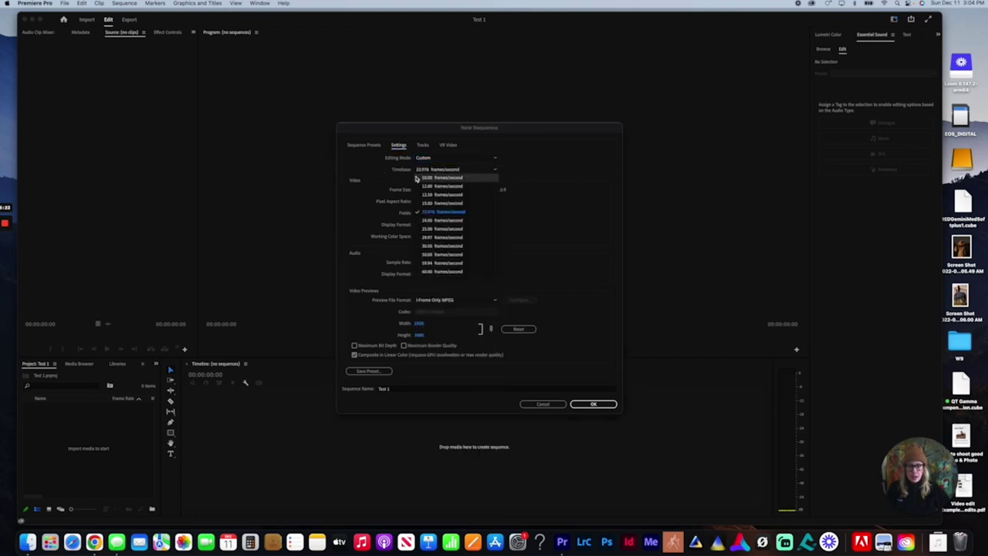
left_click(438, 212)
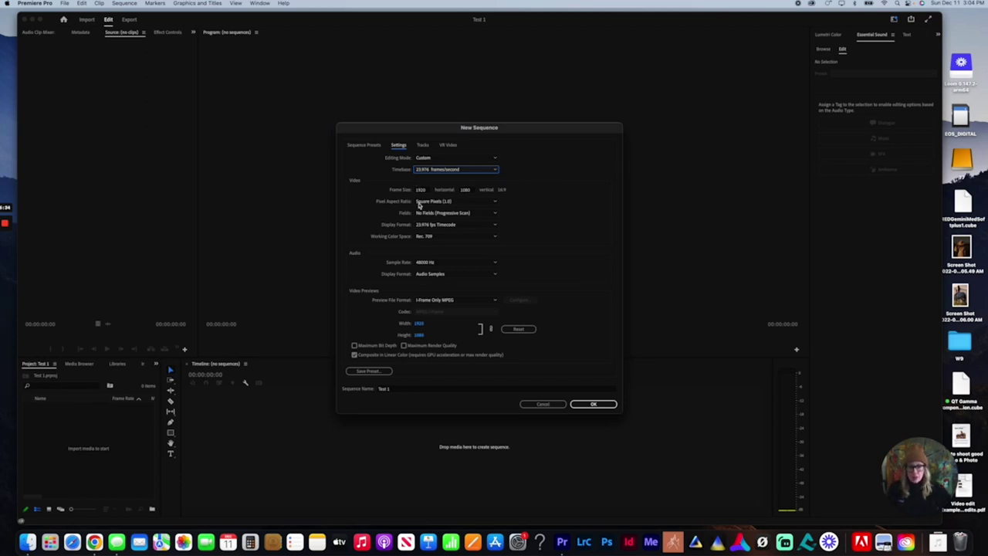
Step: Set frame size 1920x1080, square pixels, and Rec. 709 working color space
double_click(421, 190)
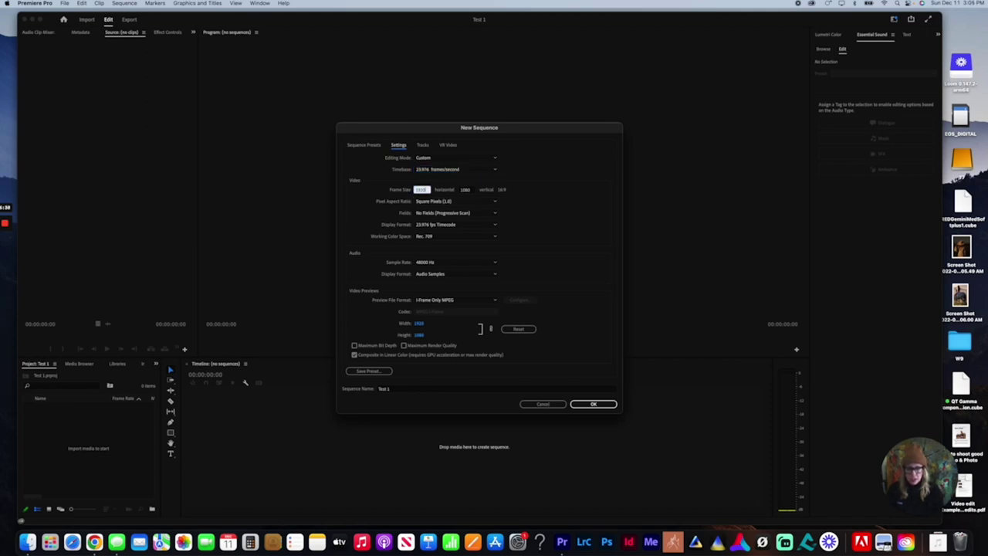
key("Tab")
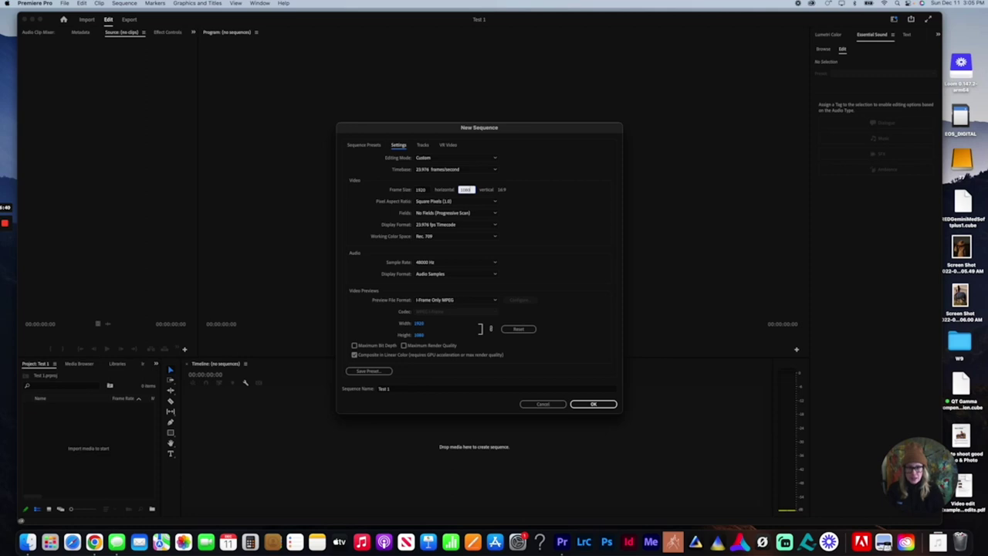
left_click(519, 194)
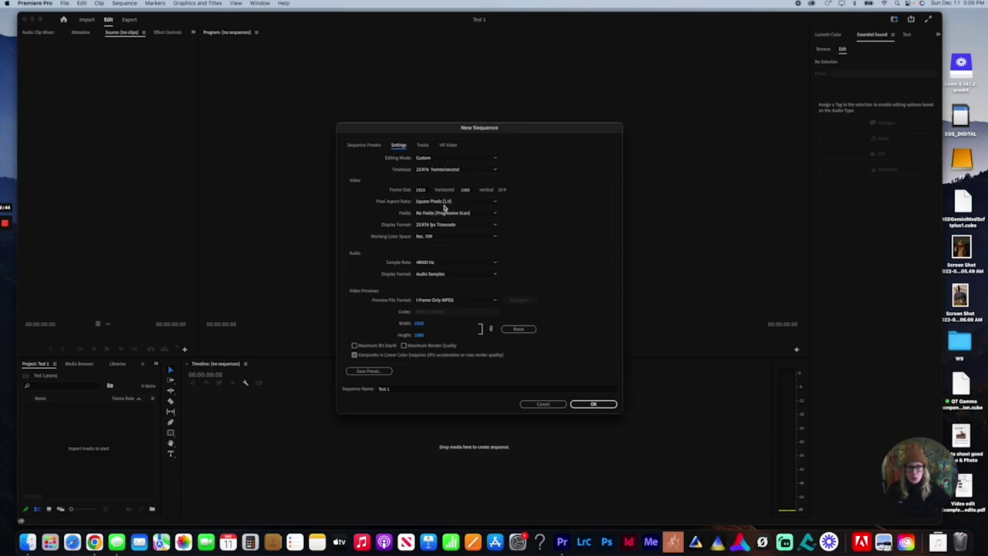
left_click(472, 202)
left_click(541, 212)
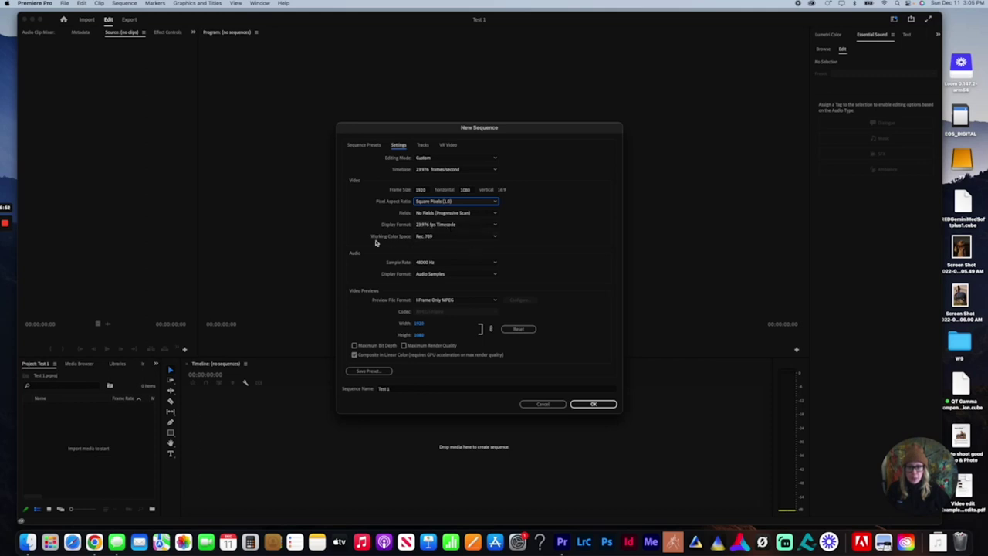
left_click(443, 236)
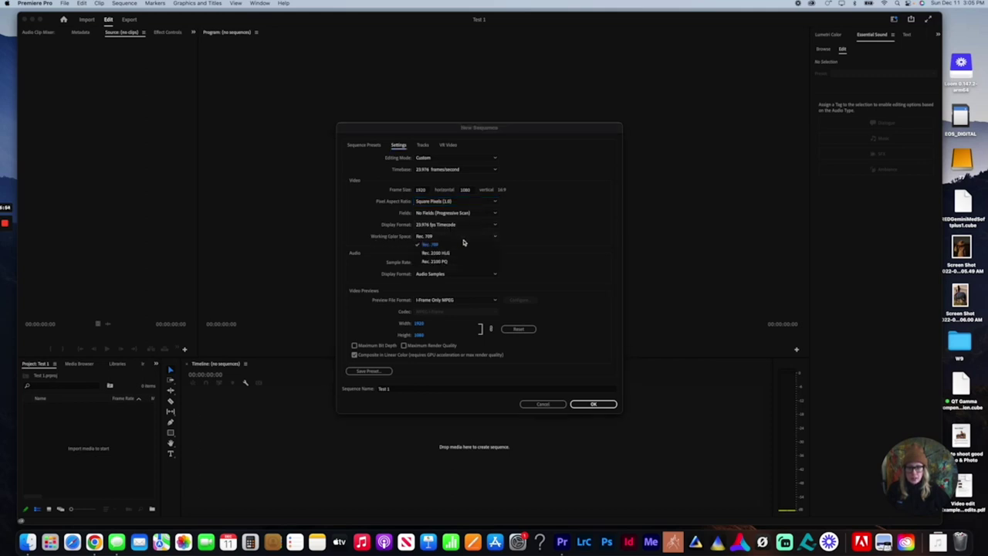
left_click(544, 229)
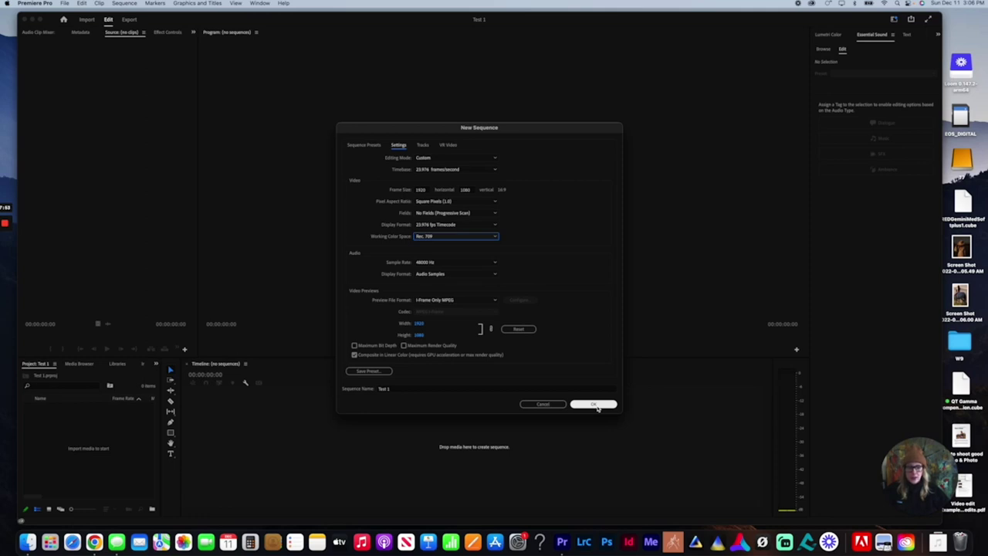
Step: Confirm the Test 1 sequence, then activate the Project and Timeline panels
left_click(594, 405)
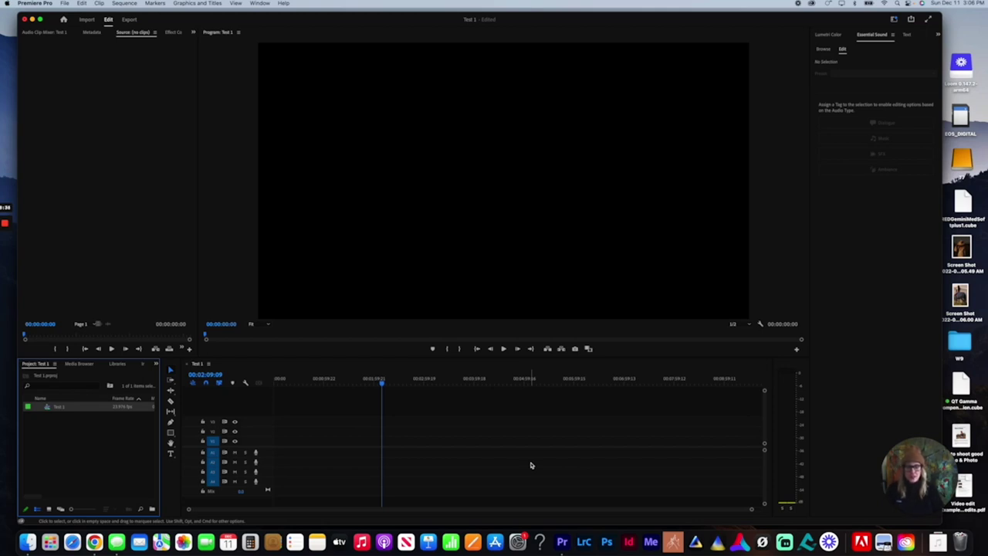
left_click(70, 462)
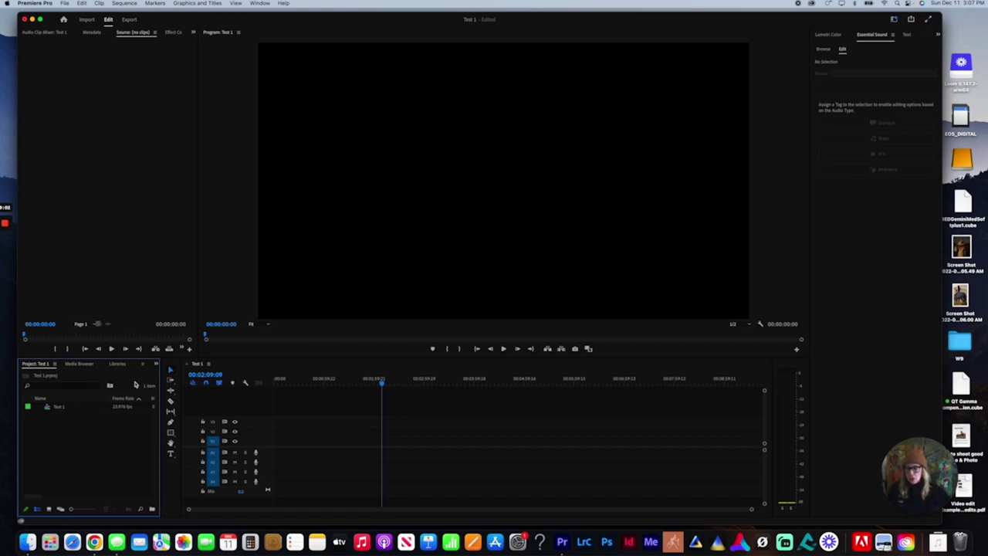
left_click(333, 401)
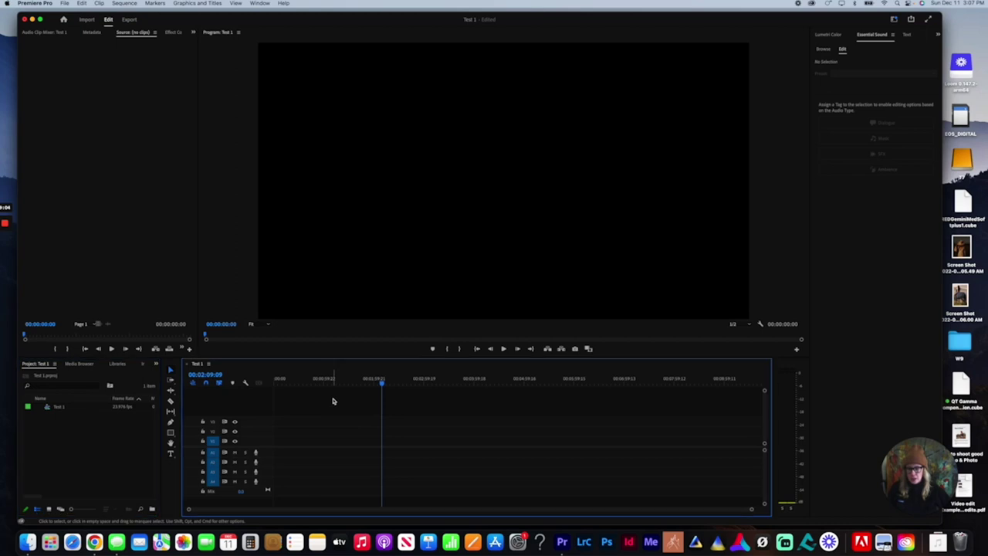
left_click(103, 455)
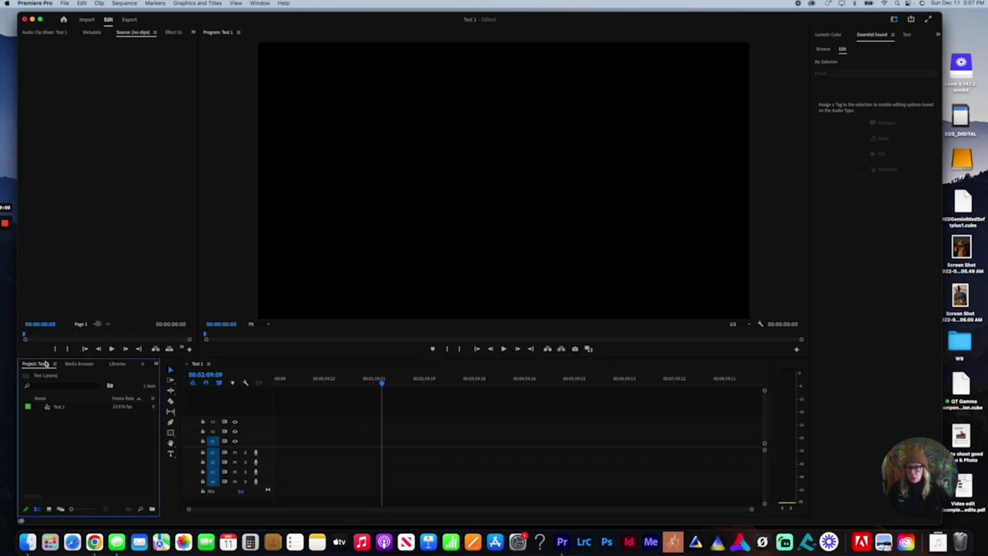
left_click(65, 3)
mouse_move(67, 15)
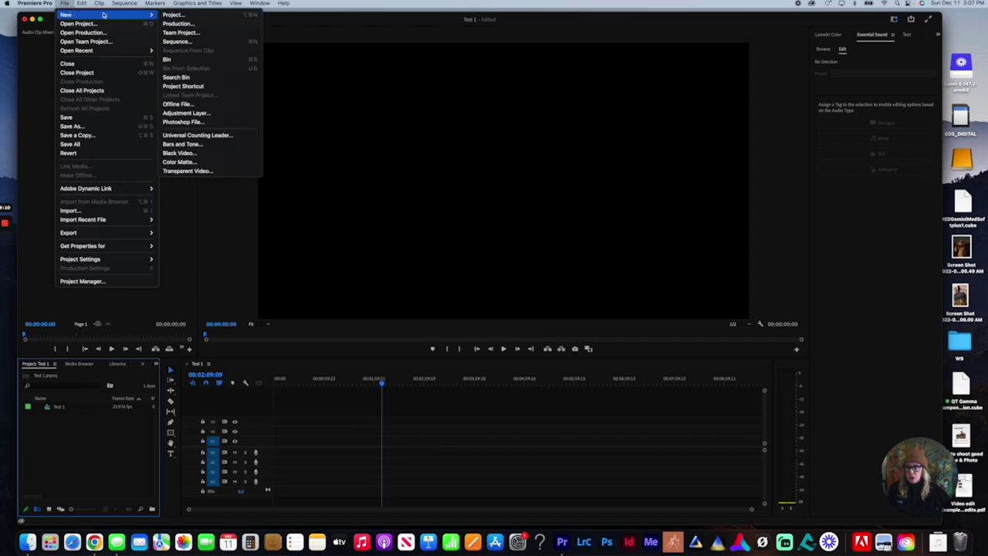
Step: Start a second sequence named Test 2 and collapse the RED R3D presets
left_click(176, 41)
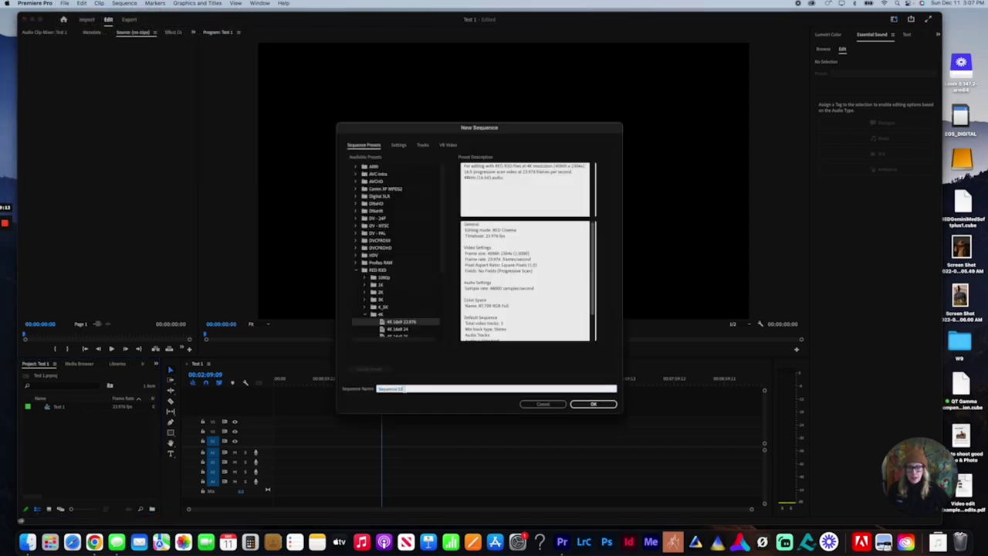
type("N")
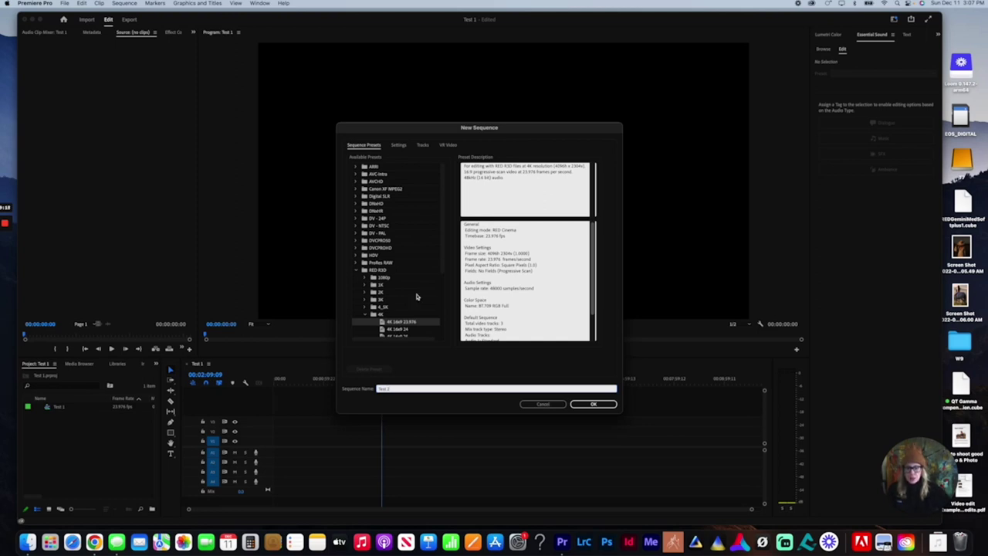
left_click(357, 270)
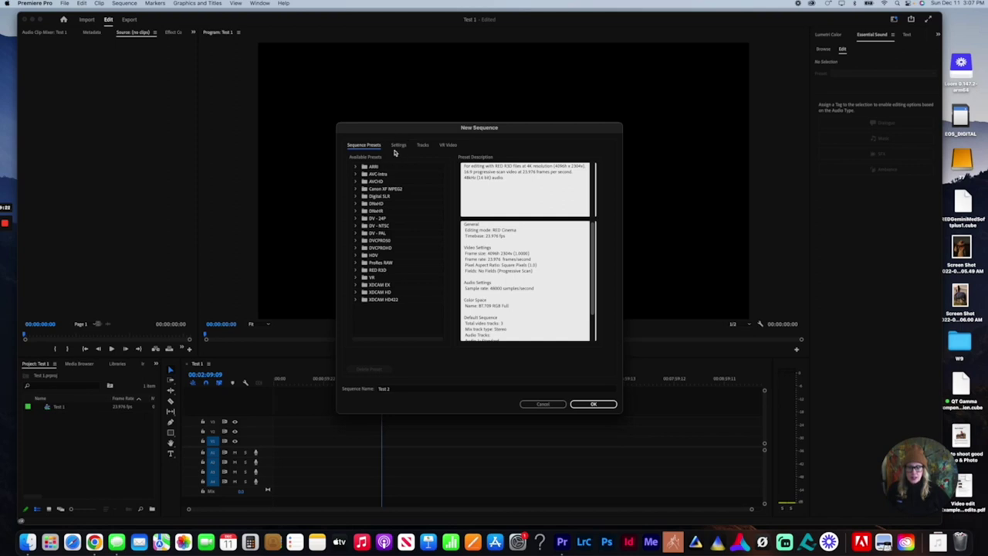
left_click(397, 145)
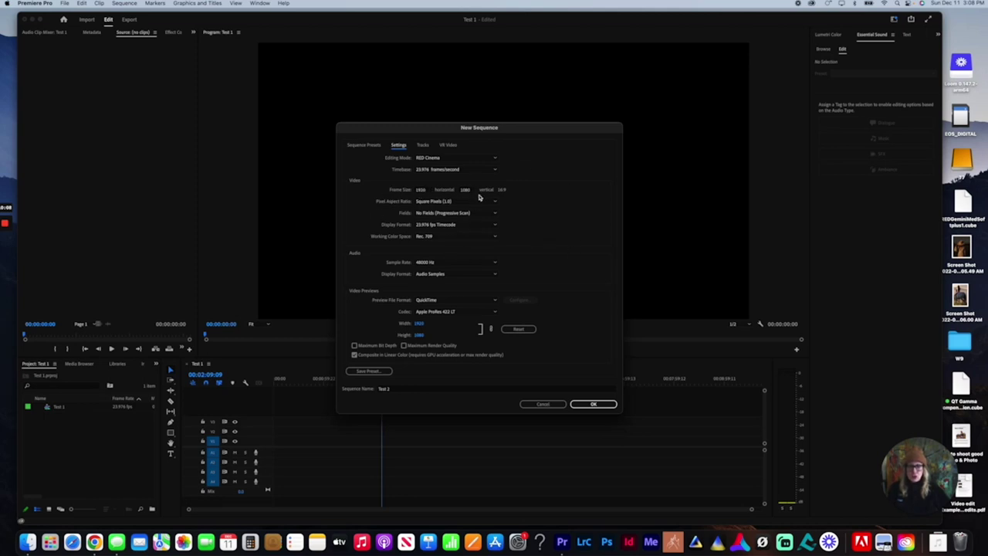
Step: Give Test 2 a vertical 1080x1920 frame size and create it
left_click(422, 190)
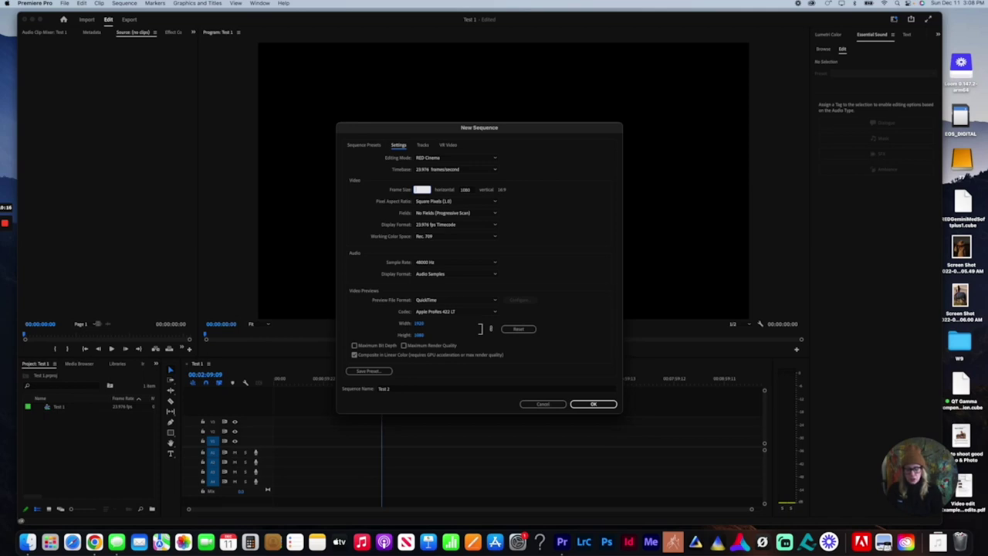
type("1080")
key("Tab")
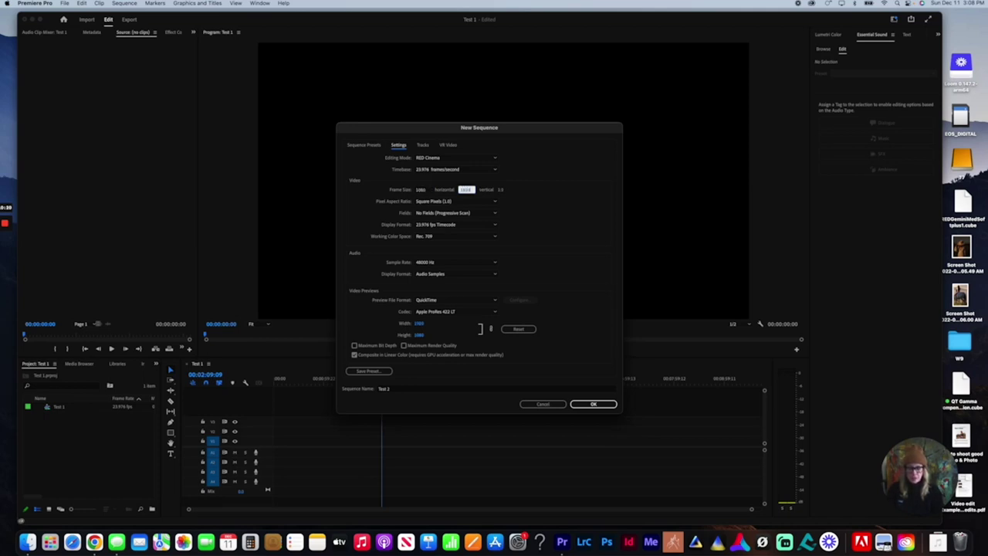
type("1920")
left_click(396, 389)
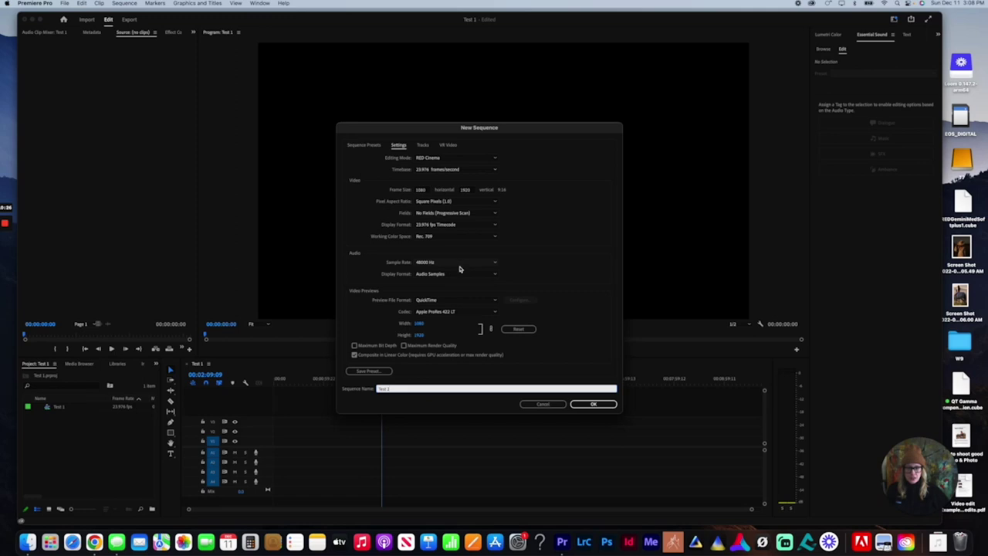
left_click(594, 404)
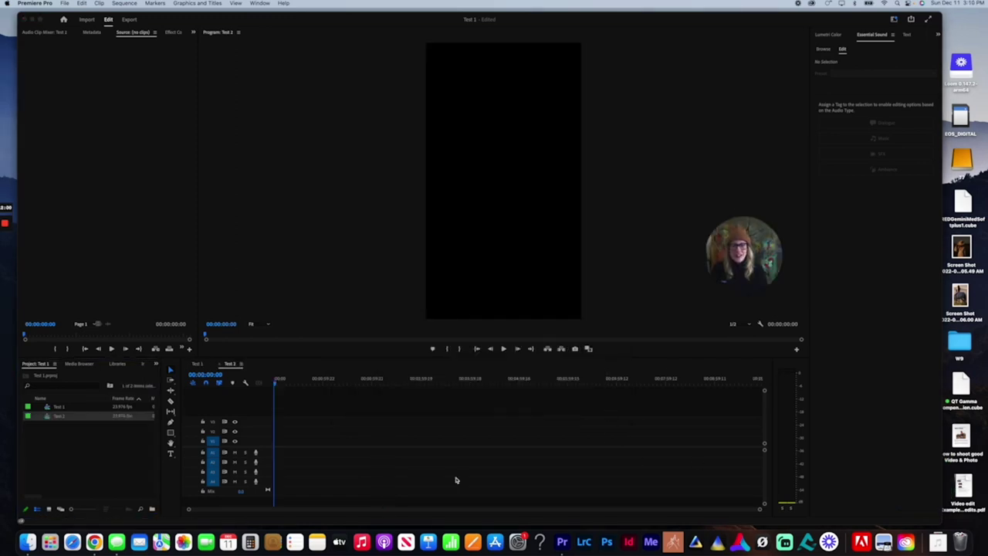